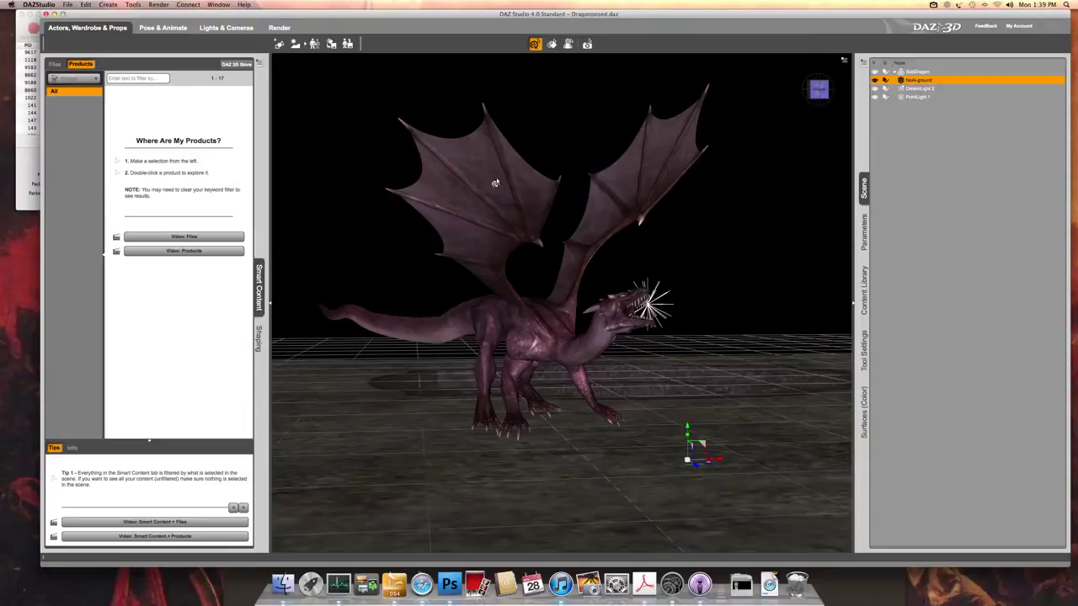
# Clear the scene selection and load the Default night scene preset of the Skyreach Moon Set.
pyautogui.click(508, 101)
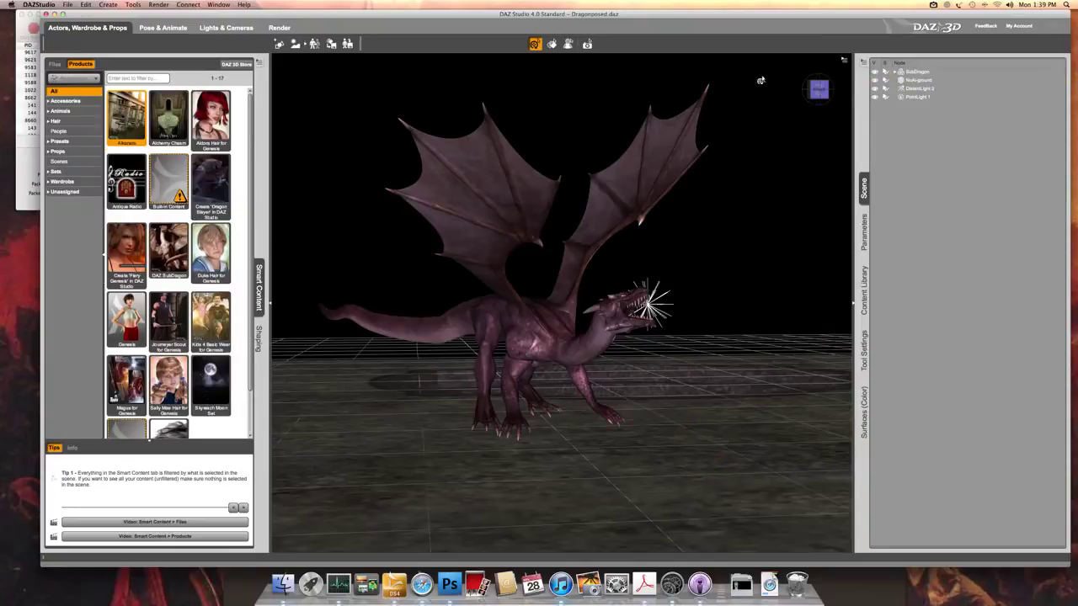
pyautogui.doubleClick(210, 383)
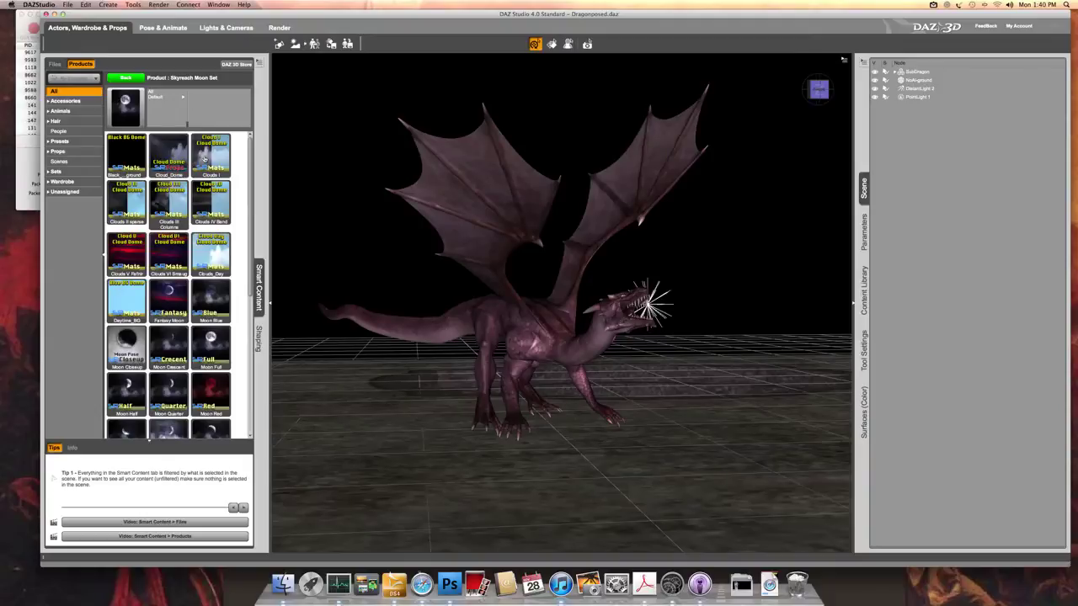
pyautogui.click(173, 99)
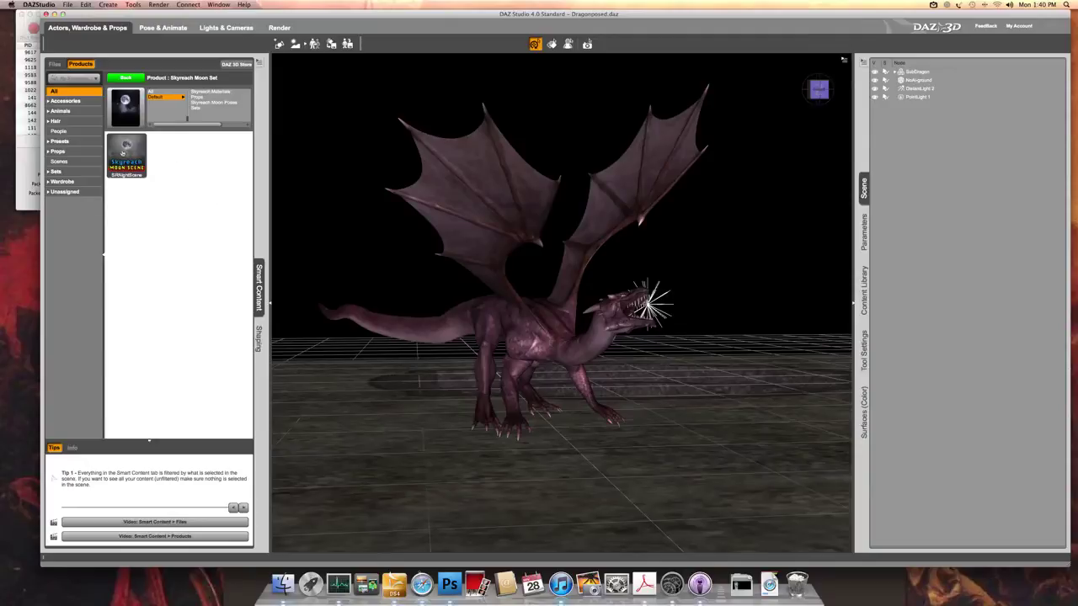
pyautogui.doubleClick(123, 152)
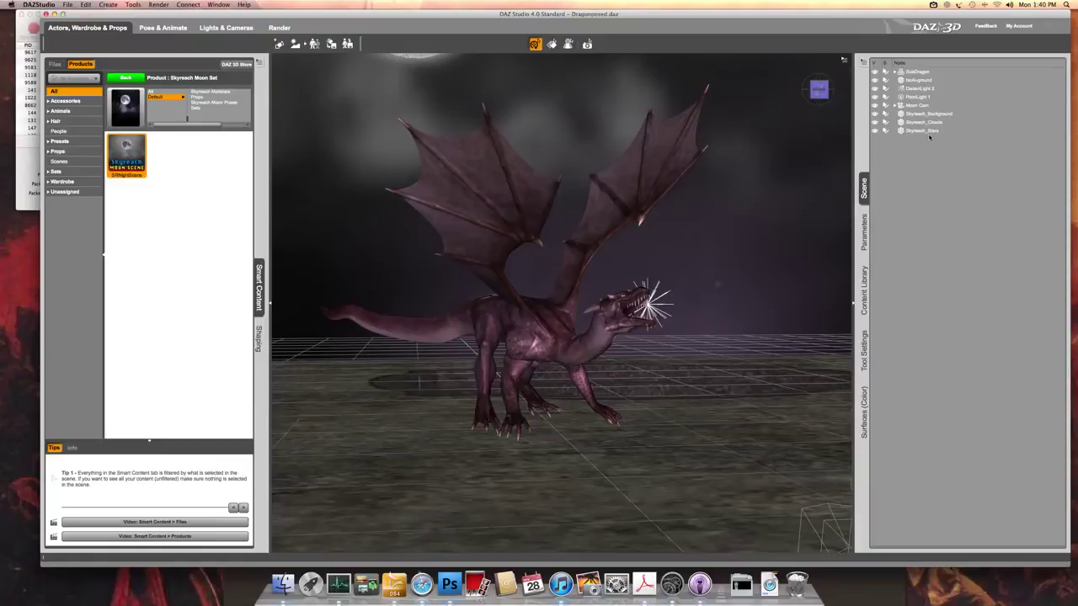
# Expand the Moon Cam hierarchy, view the scene through Moon Cam, and orbit it to a side view of the dragon's head against the moon.
pyautogui.click(894, 105)
pyautogui.click(899, 114)
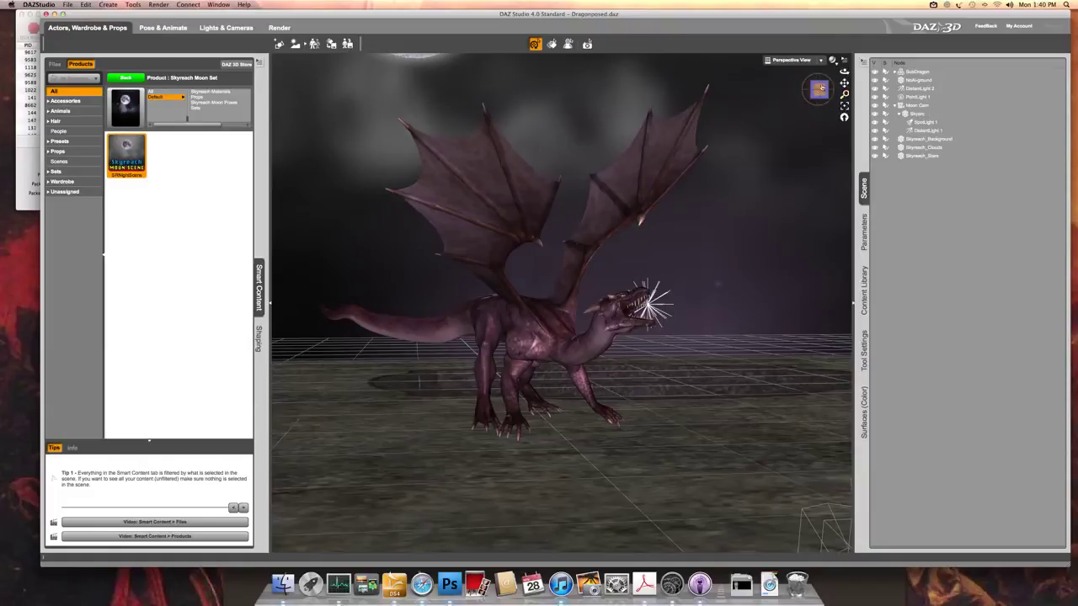
pyautogui.click(804, 61)
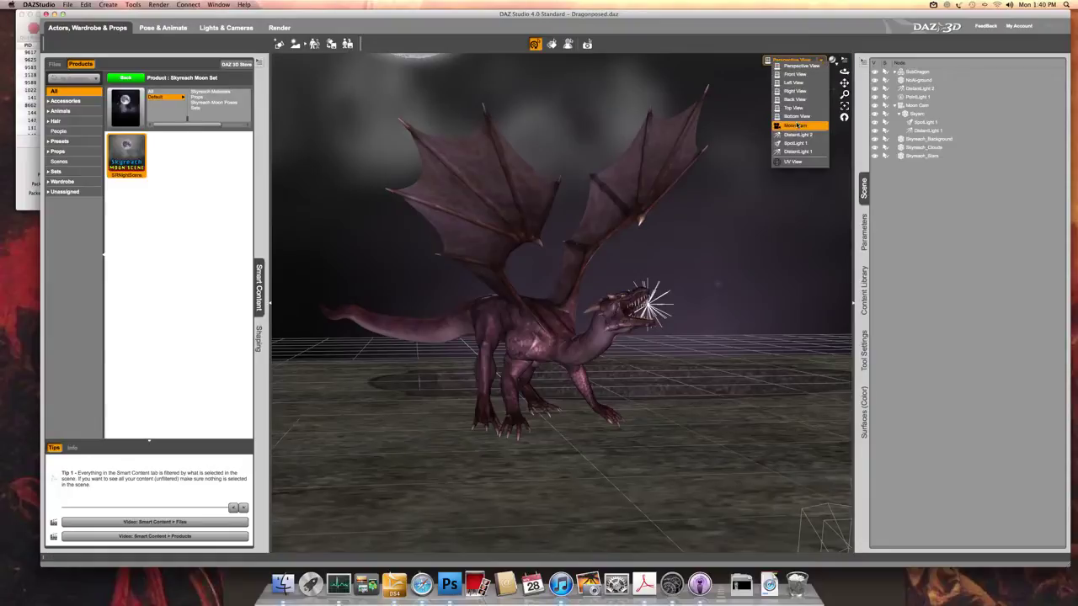
pyautogui.click(796, 125)
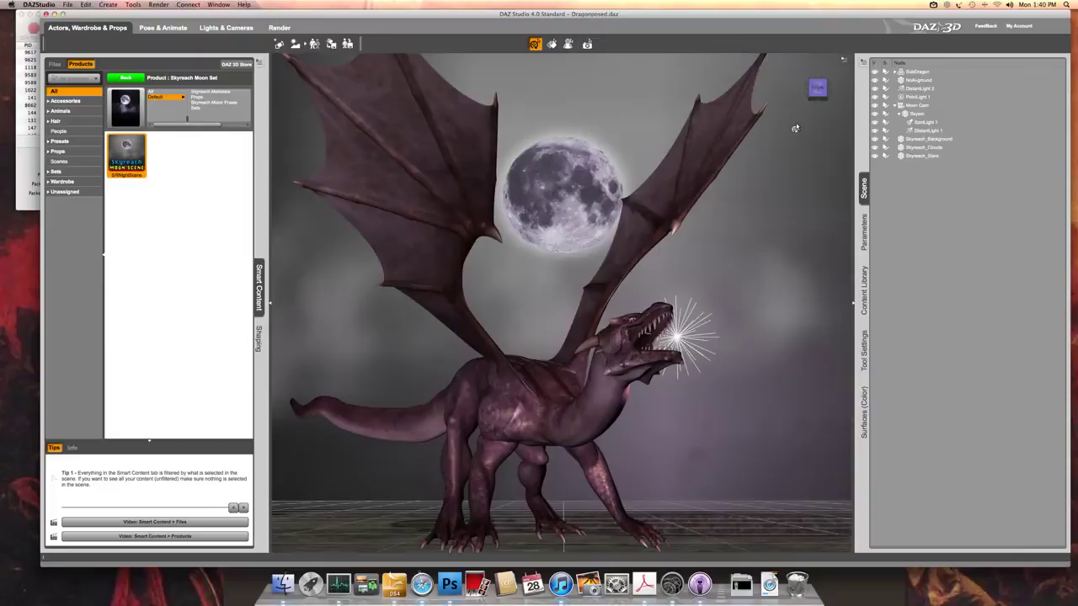
pyautogui.moveTo(817, 88); pyautogui.dragTo(718, 241)
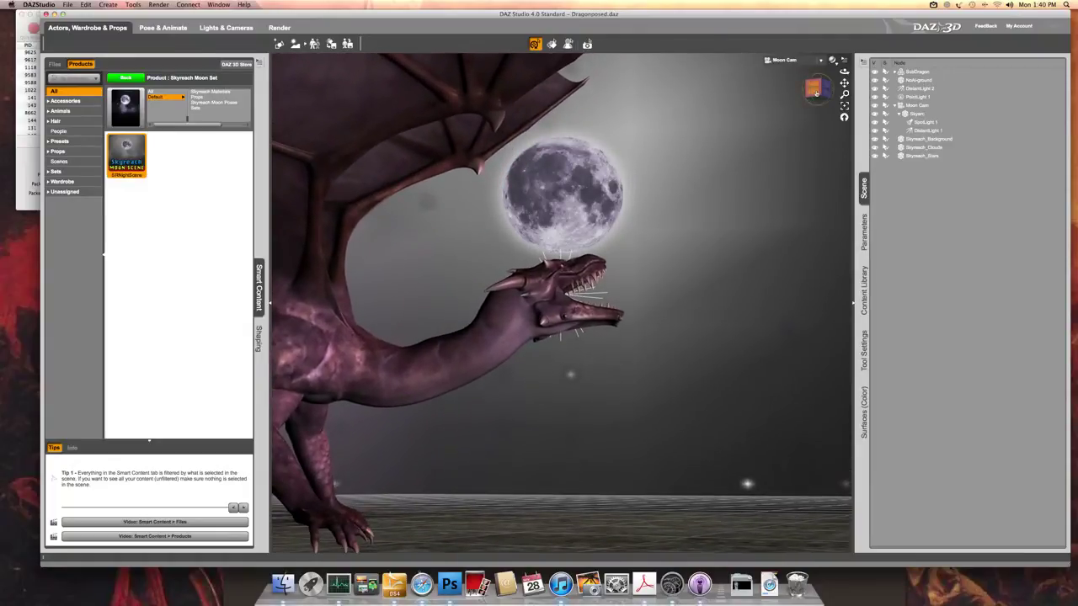
pyautogui.moveTo(813, 91); pyautogui.dragTo(817, 97)
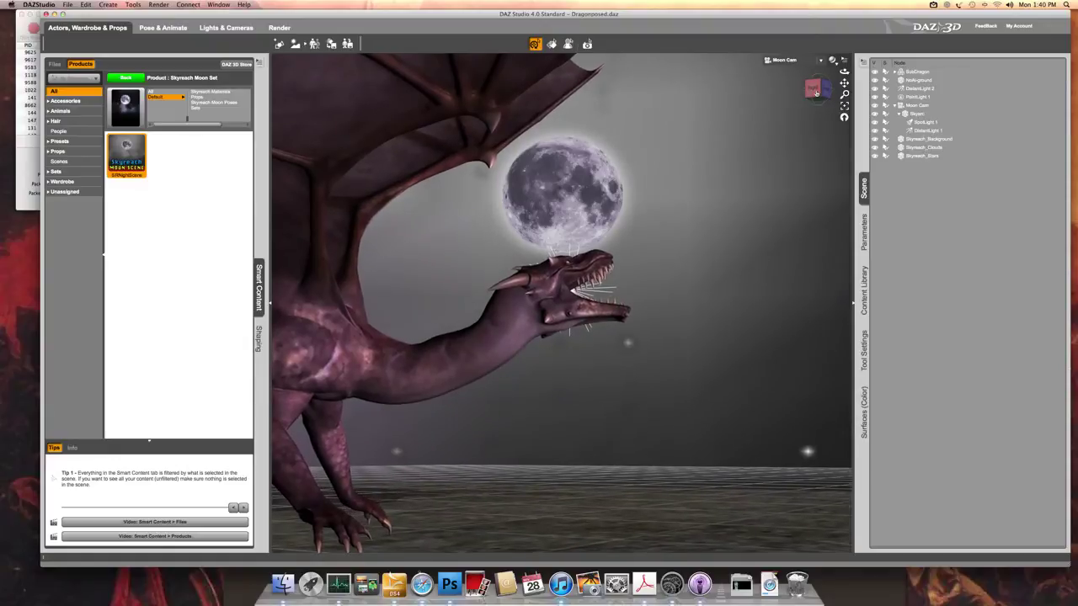
# Set the moon's X Rotate to about -4.57 and Y Rotate to about -16 to shift it away from the dragon's head.
pyautogui.click(918, 114)
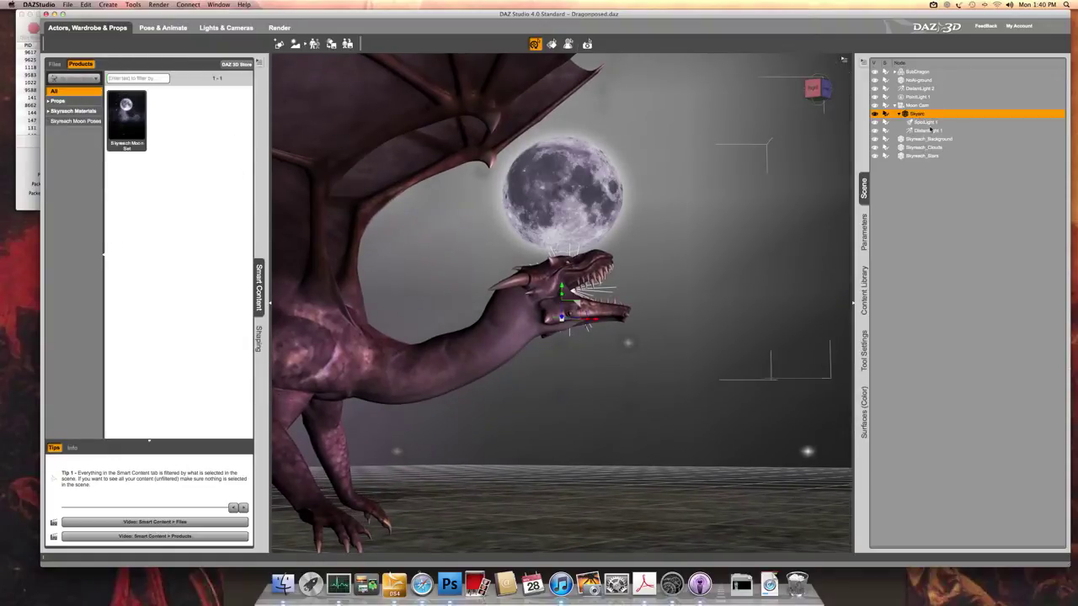
pyautogui.click(863, 231)
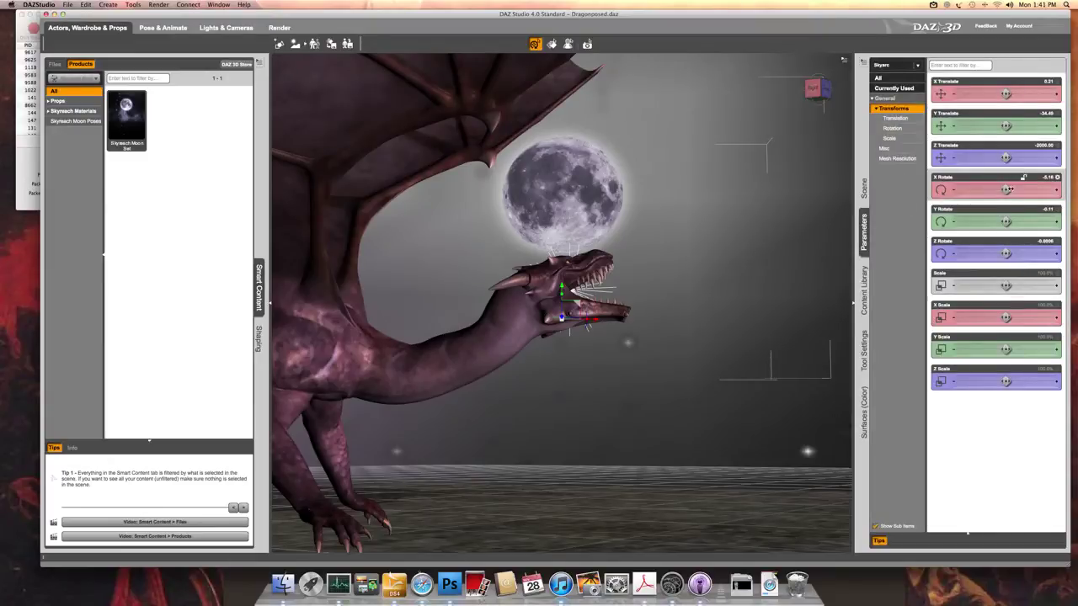
pyautogui.moveTo(1005, 190); pyautogui.dragTo(1009, 189)
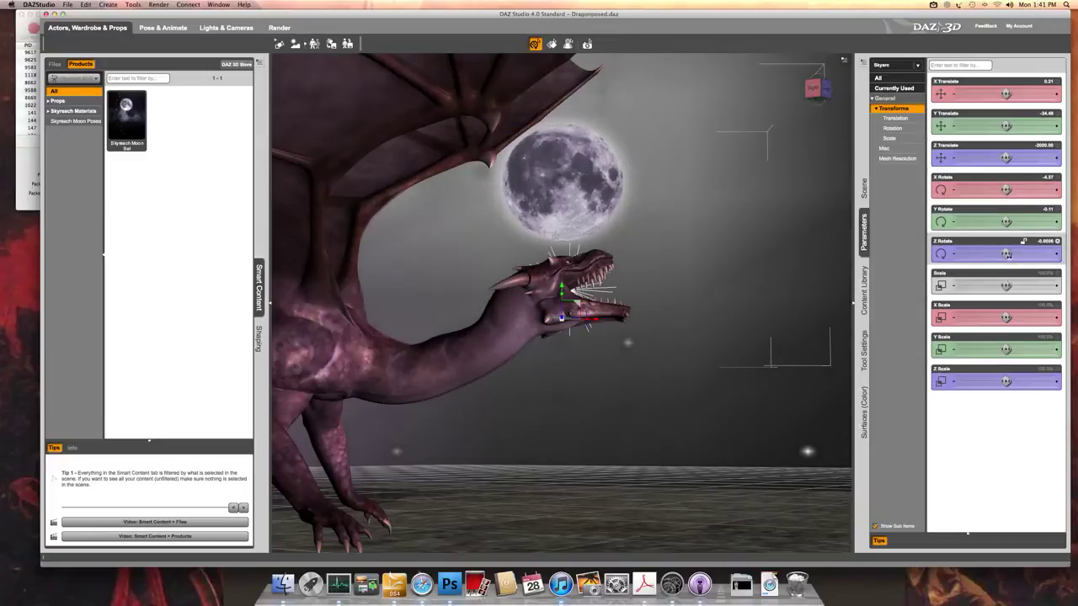
pyautogui.moveTo(1007, 254); pyautogui.dragTo(985, 223)
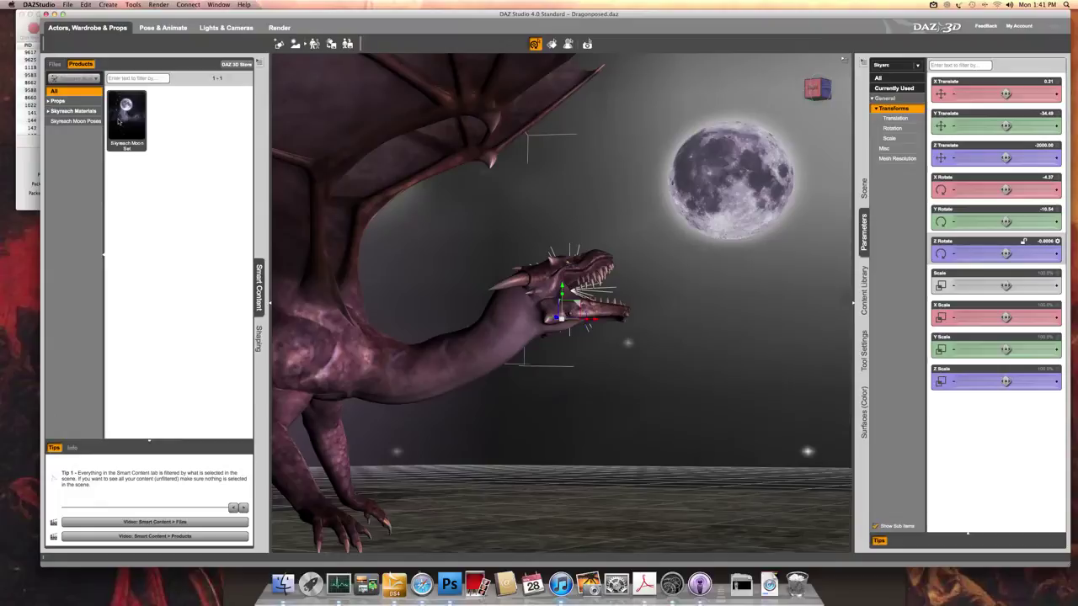
# Try the Closeup, Small and XXXL presets from Skyreach Moon Poses on the moon, settling on the Moon_Default pose.
pyautogui.doubleClick(132, 115)
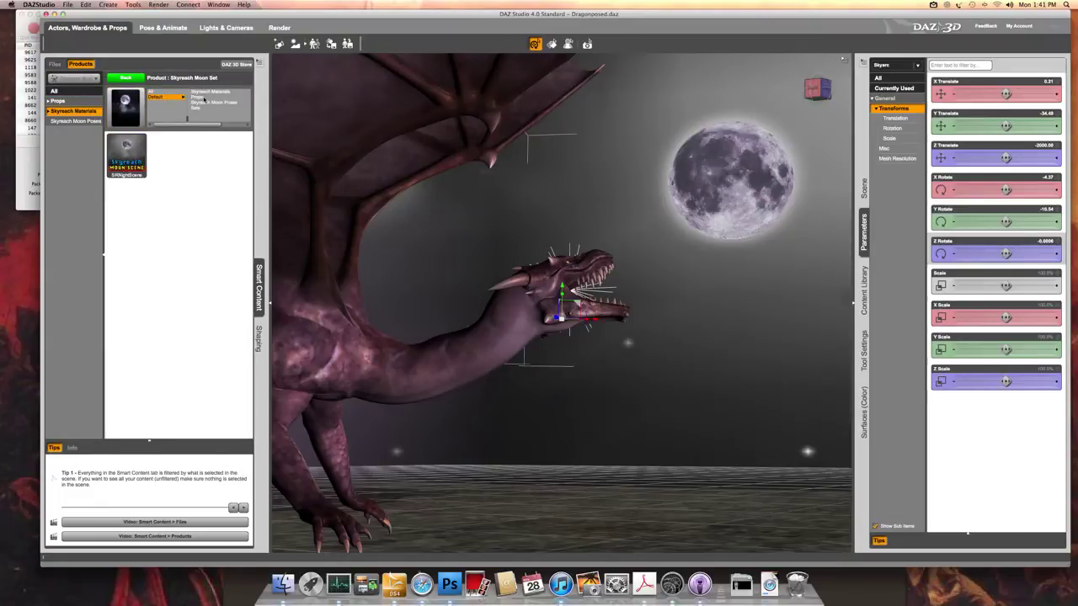
pyautogui.click(203, 102)
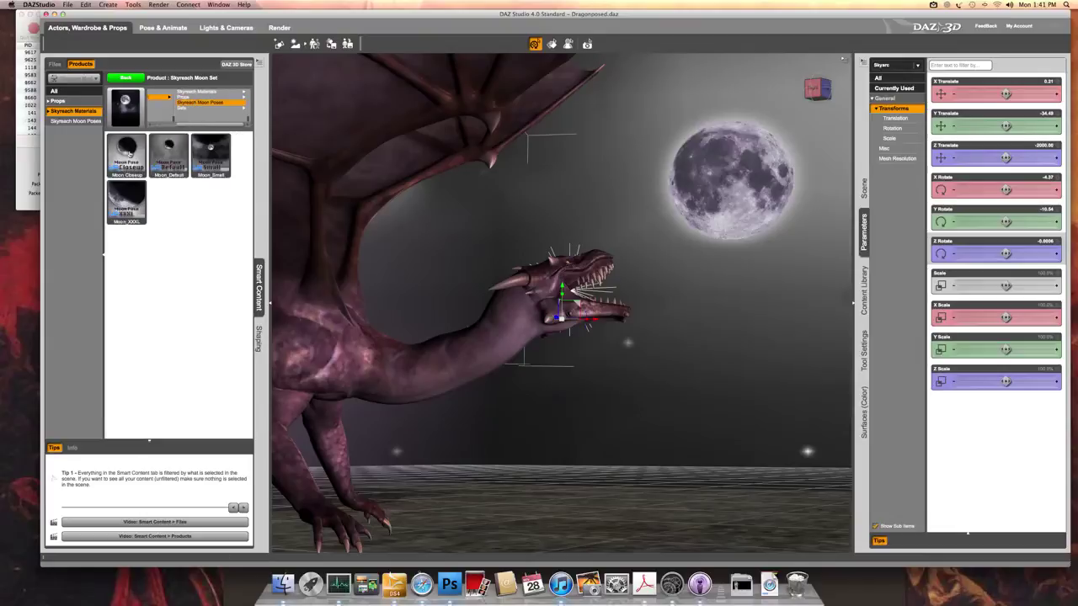
pyautogui.doubleClick(137, 155)
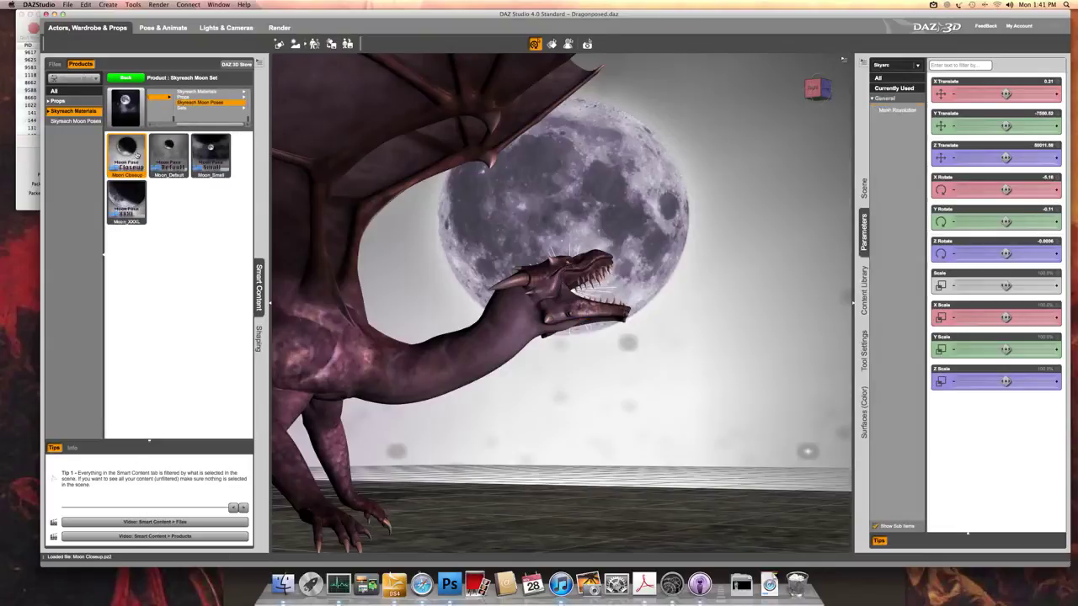
pyautogui.doubleClick(211, 156)
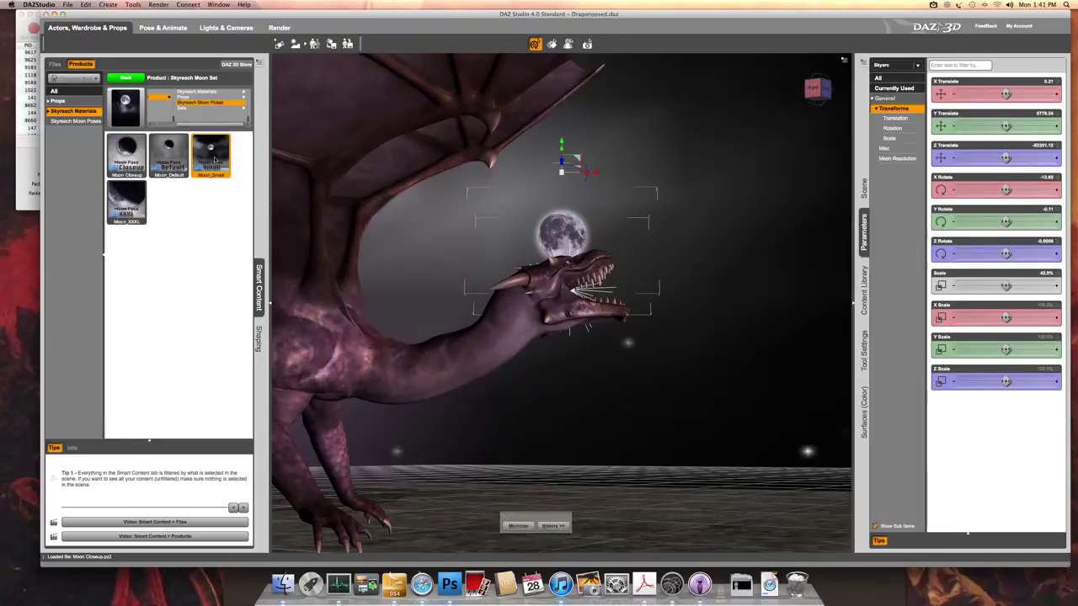
pyautogui.doubleClick(127, 202)
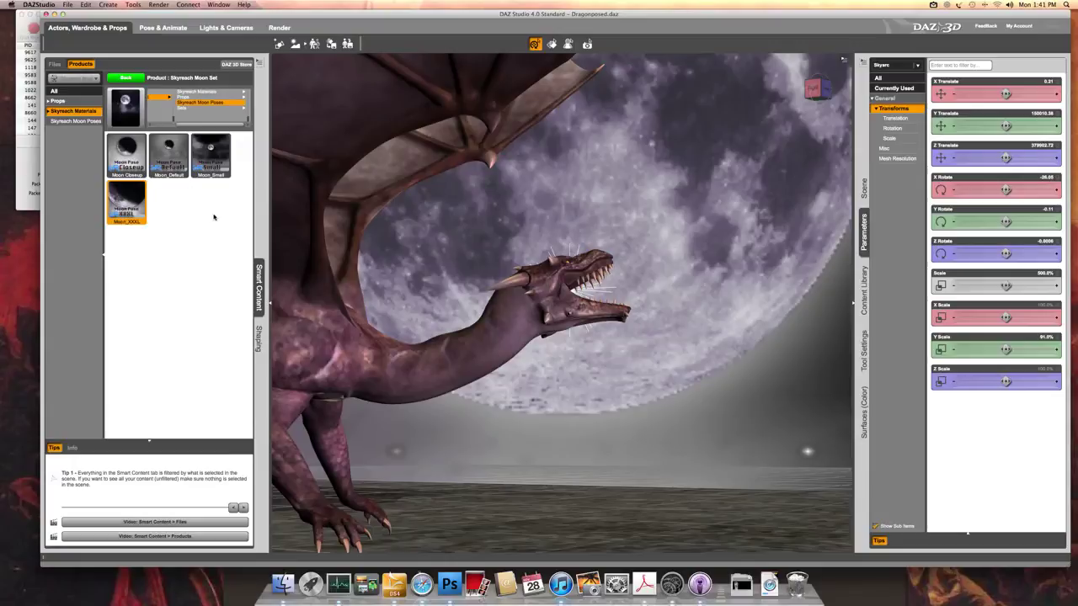
pyautogui.doubleClick(157, 150)
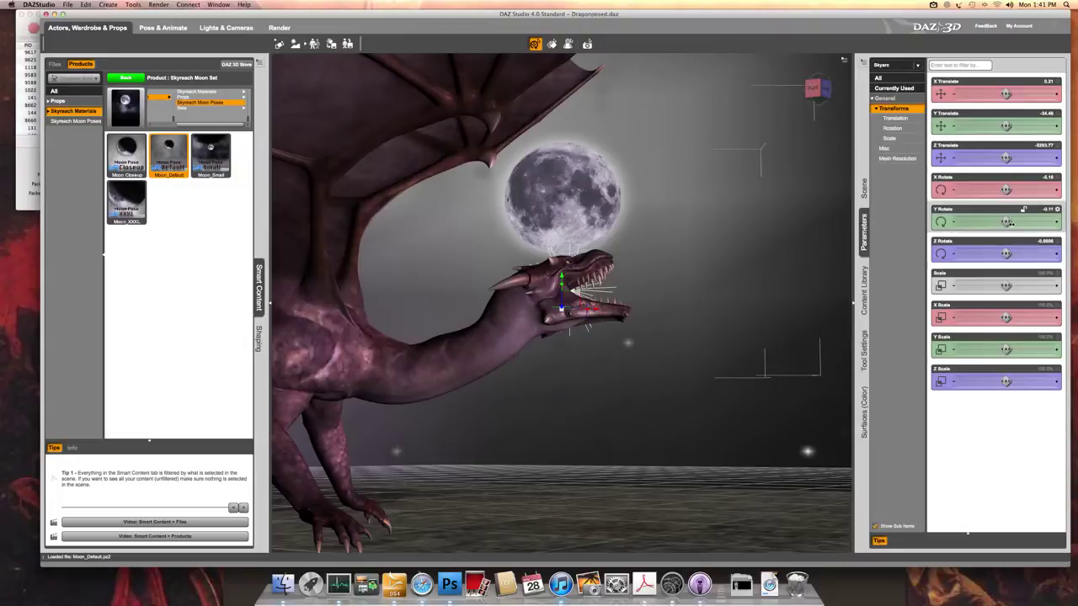
# Set the moon's Y Rotate to about -11.6 and return to the scene hierarchy.
pyautogui.moveTo(1005, 221); pyautogui.dragTo(990, 222)
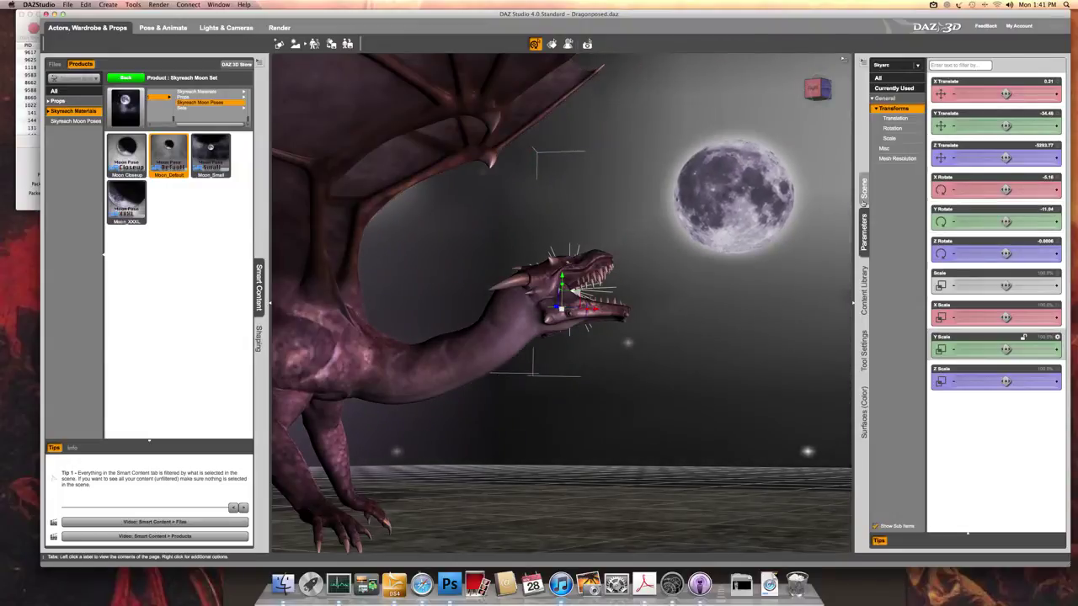
pyautogui.click(864, 191)
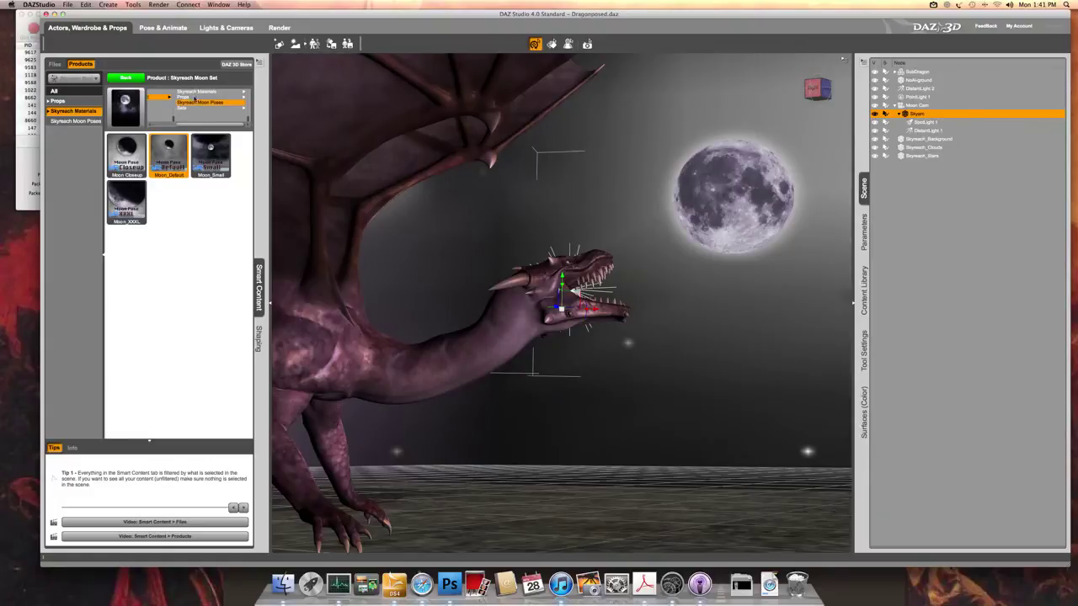
# Try the Fantasy, Blue, Full and Variant A, B and C Skyreach Moon materials on the moon, settling on Fantasy Moon.
pyautogui.click(195, 92)
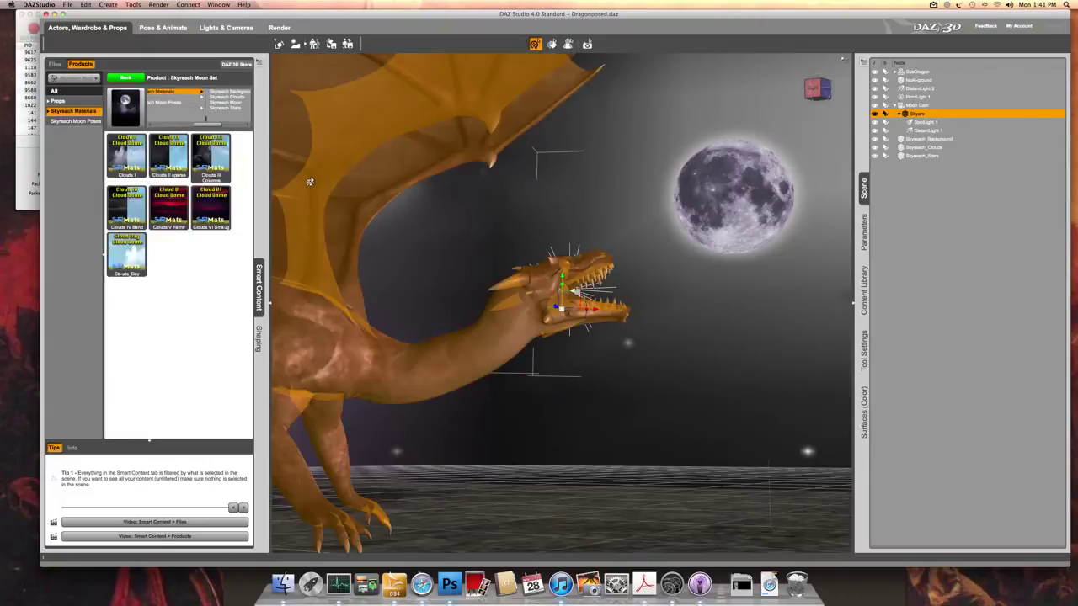
pyautogui.click(226, 102)
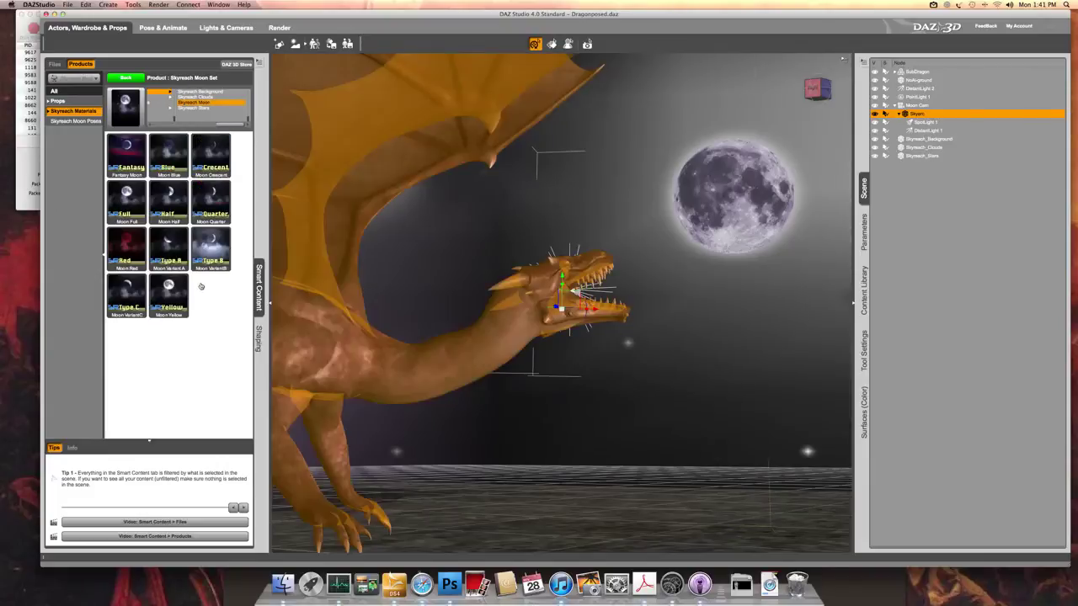
pyautogui.doubleClick(131, 156)
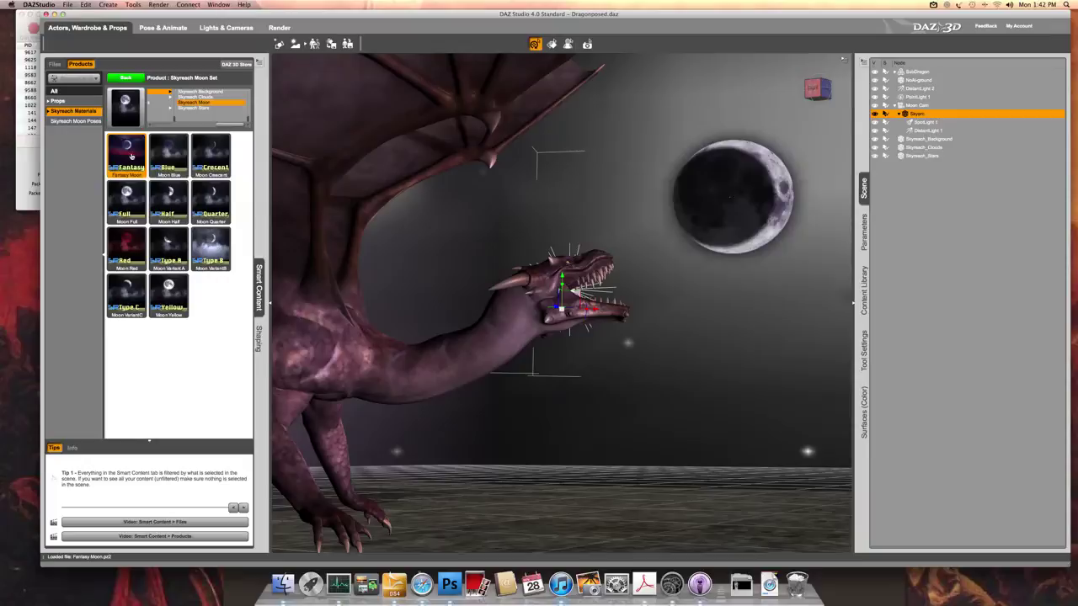
pyautogui.doubleClick(168, 156)
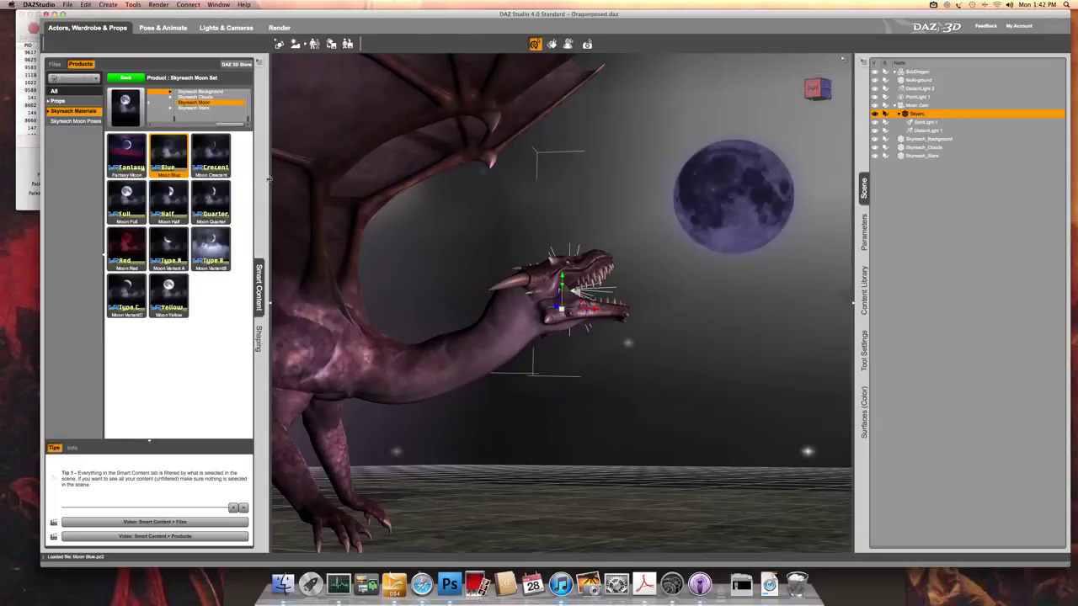
pyautogui.doubleClick(142, 217)
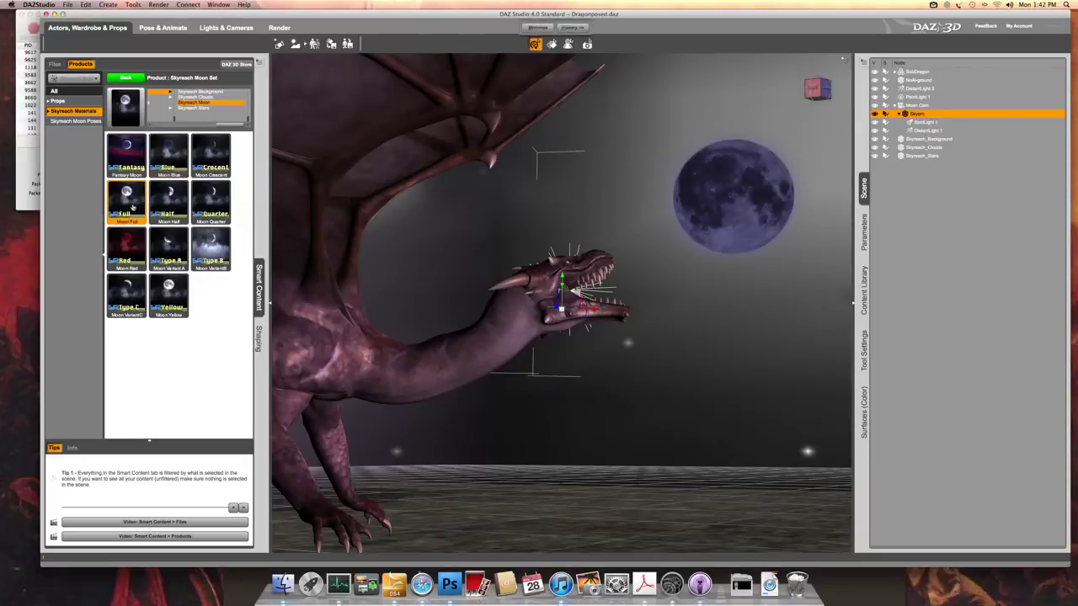
pyautogui.doubleClick(133, 294)
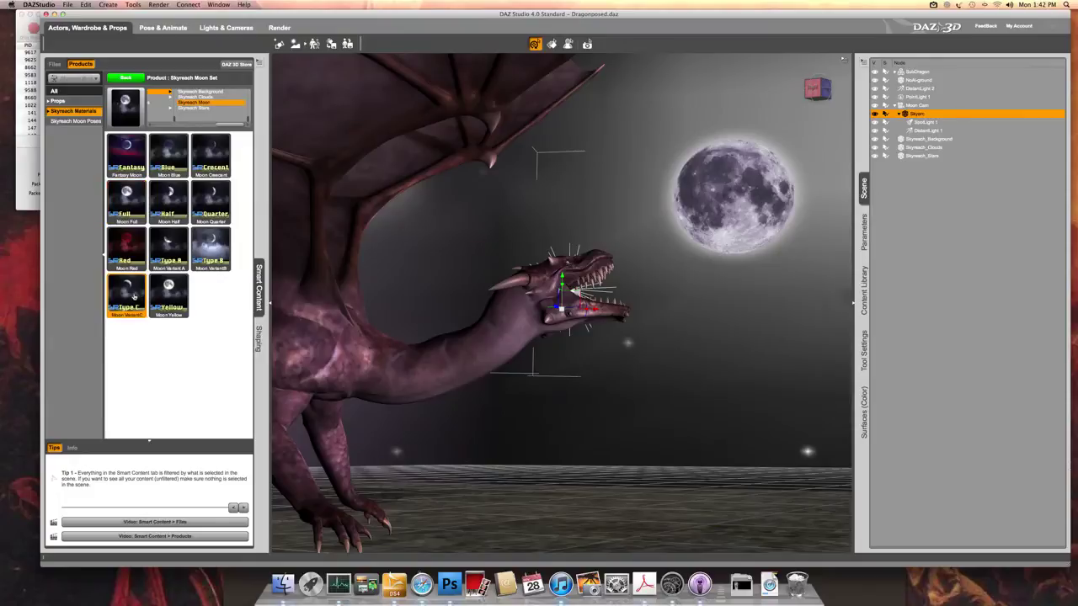
pyautogui.doubleClick(168, 246)
pyautogui.doubleClick(215, 243)
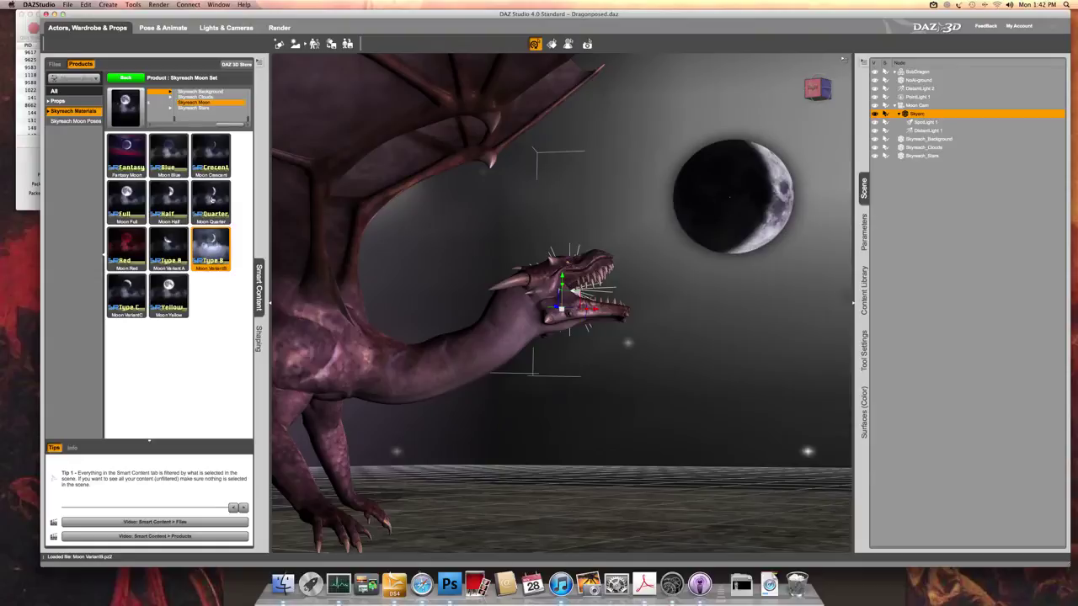
pyautogui.doubleClick(135, 162)
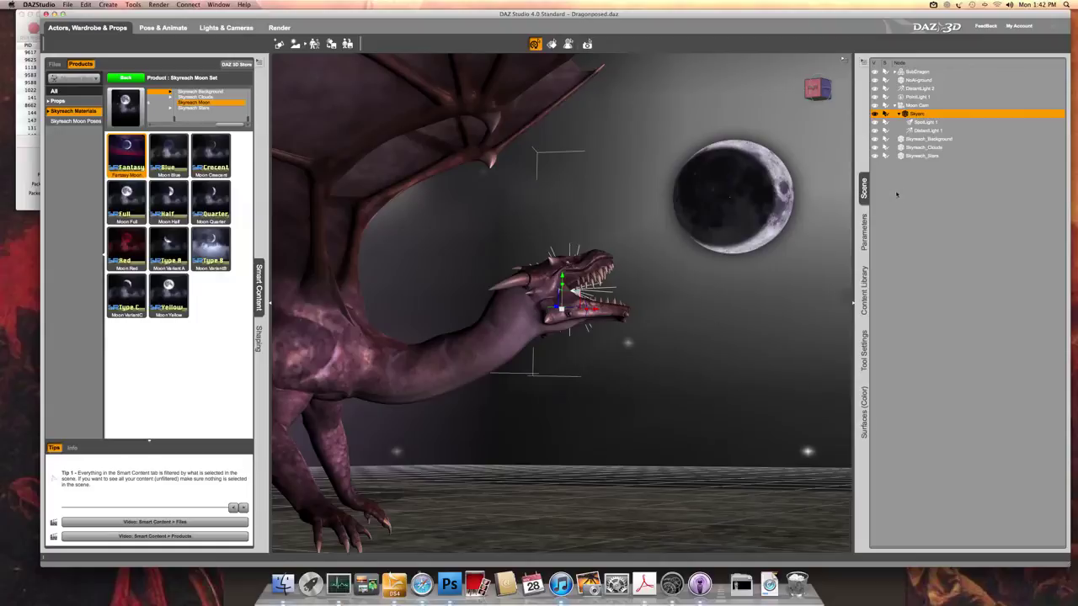
# Apply the Clouds III Columns material to Skyreach_Clouds and set its Y Rotate to about 175.
pyautogui.click(935, 147)
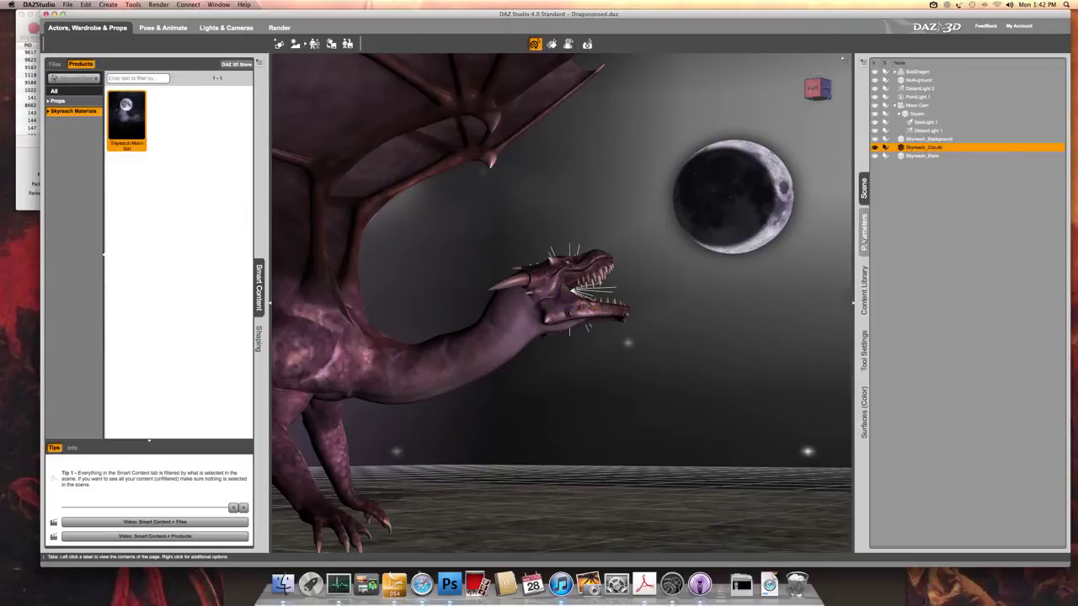
pyautogui.click(865, 235)
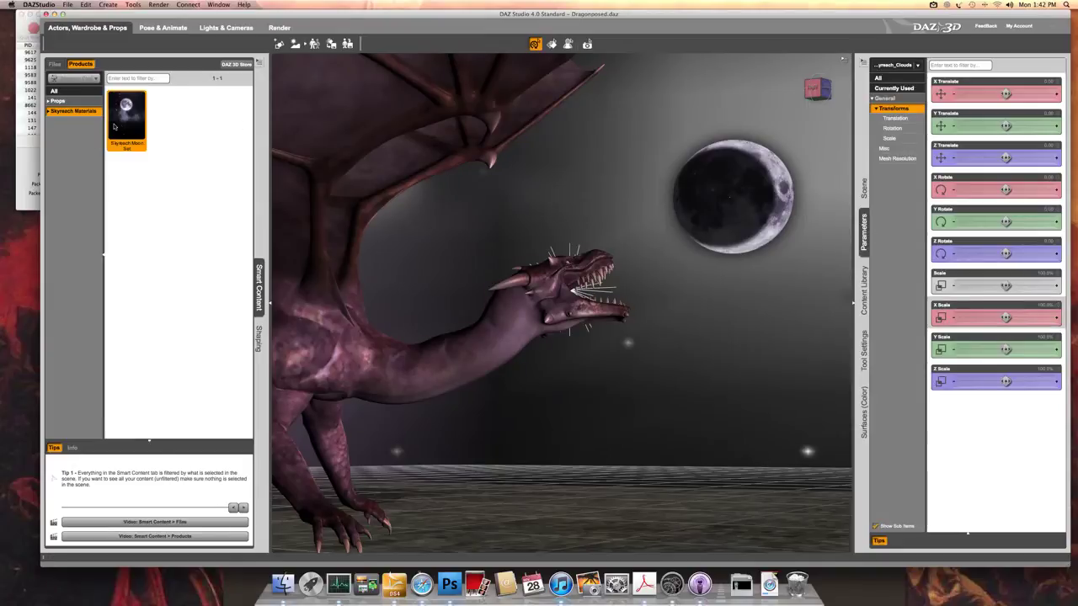
pyautogui.click(126, 118)
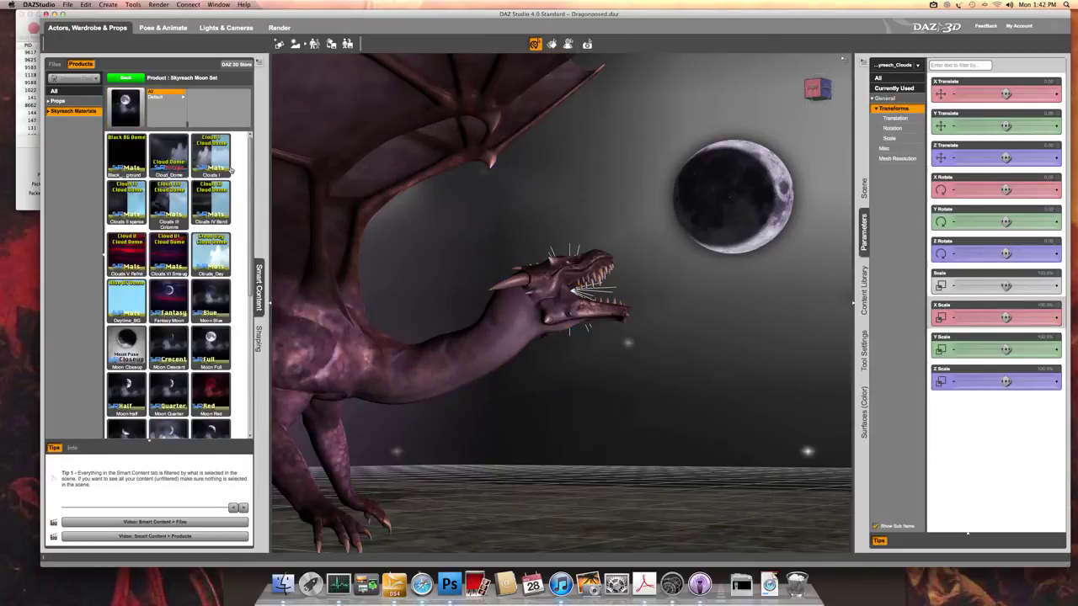
pyautogui.doubleClick(169, 202)
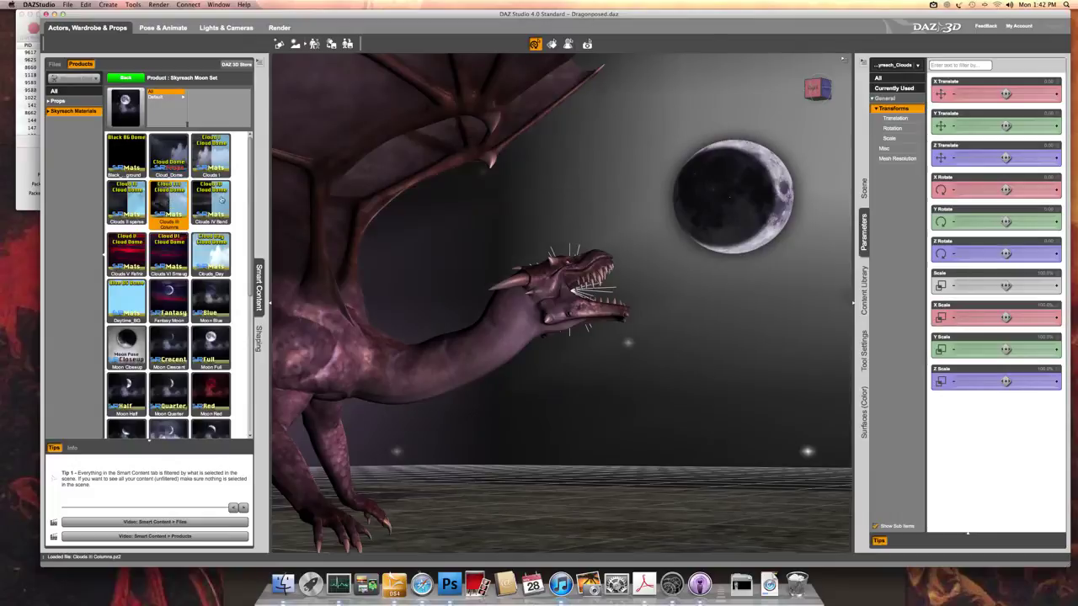
pyautogui.click(902, 129)
pyautogui.moveTo(1005, 125); pyautogui.dragTo(1034, 126)
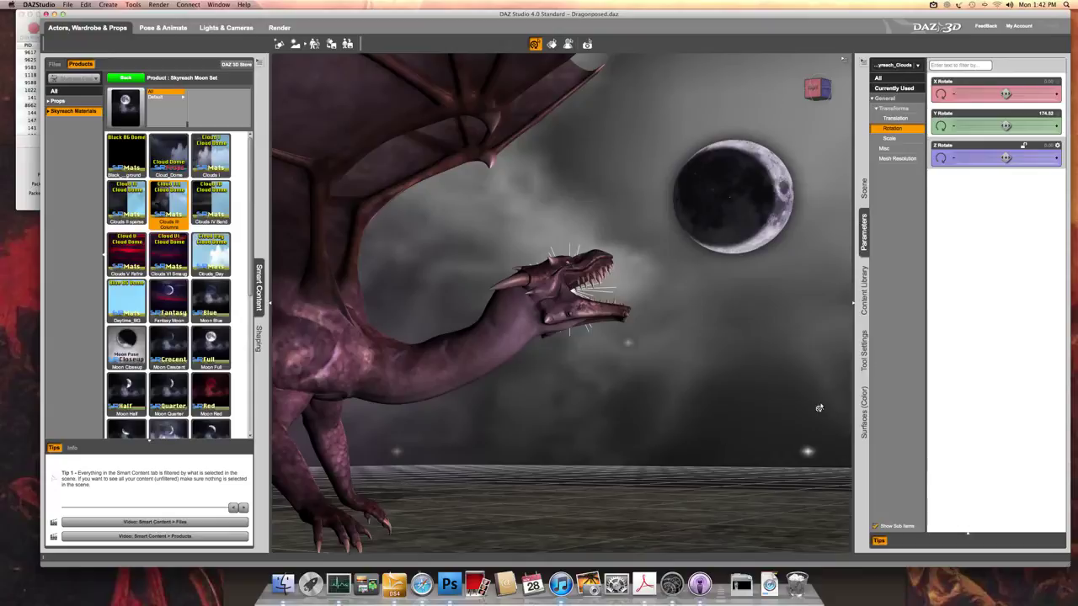
# Render the dragon scene with the moon and clouds.
pyautogui.press('super+r')
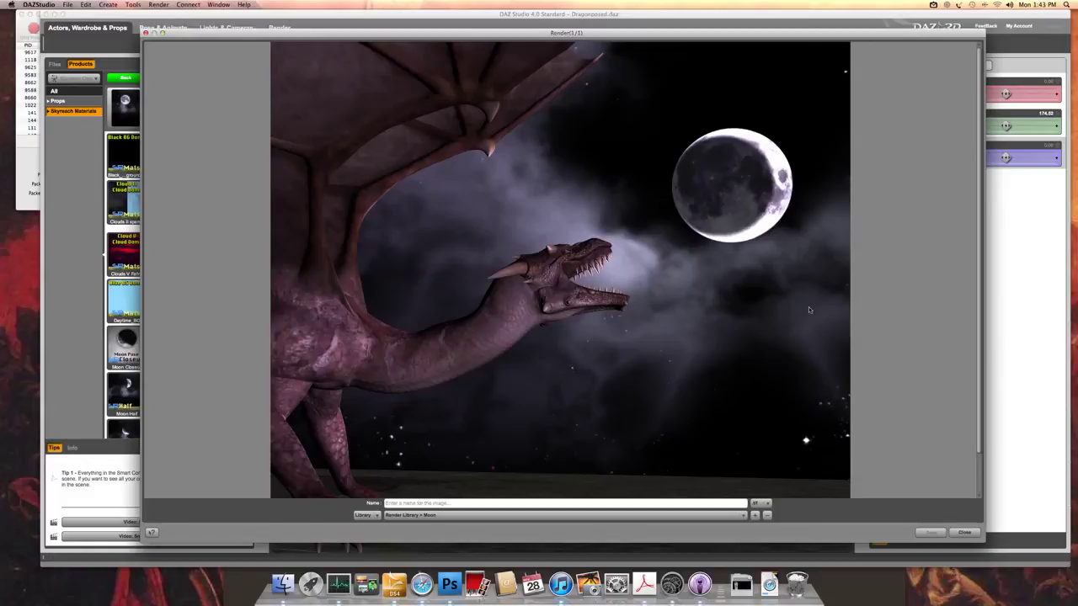
# Close the finished render and raise the moon in the sky by setting its parent arc's X Rotate to about -0.9.
pyautogui.click(968, 533)
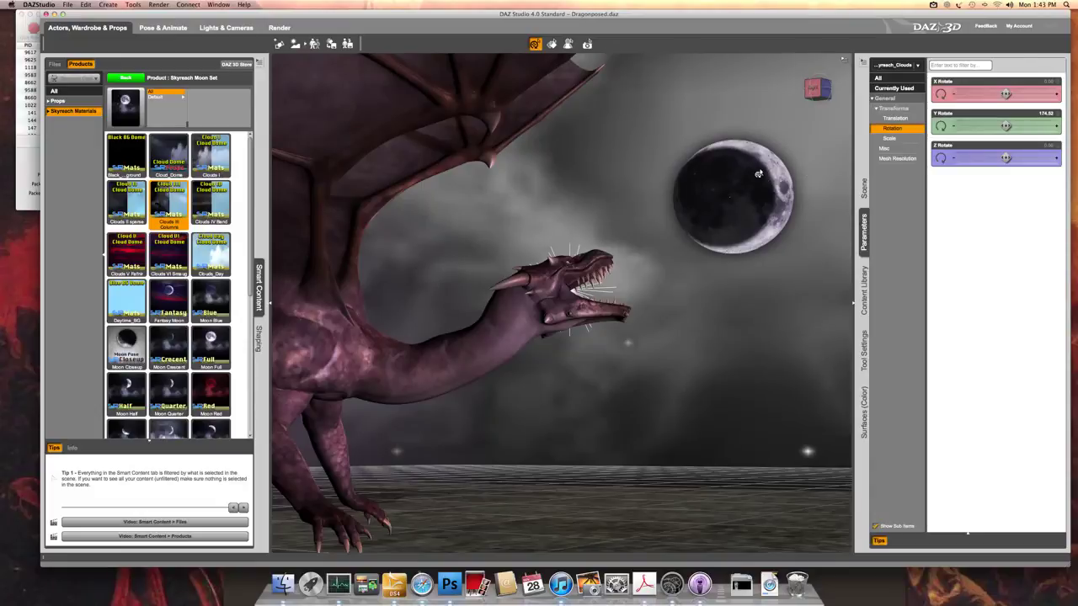
pyautogui.click(863, 188)
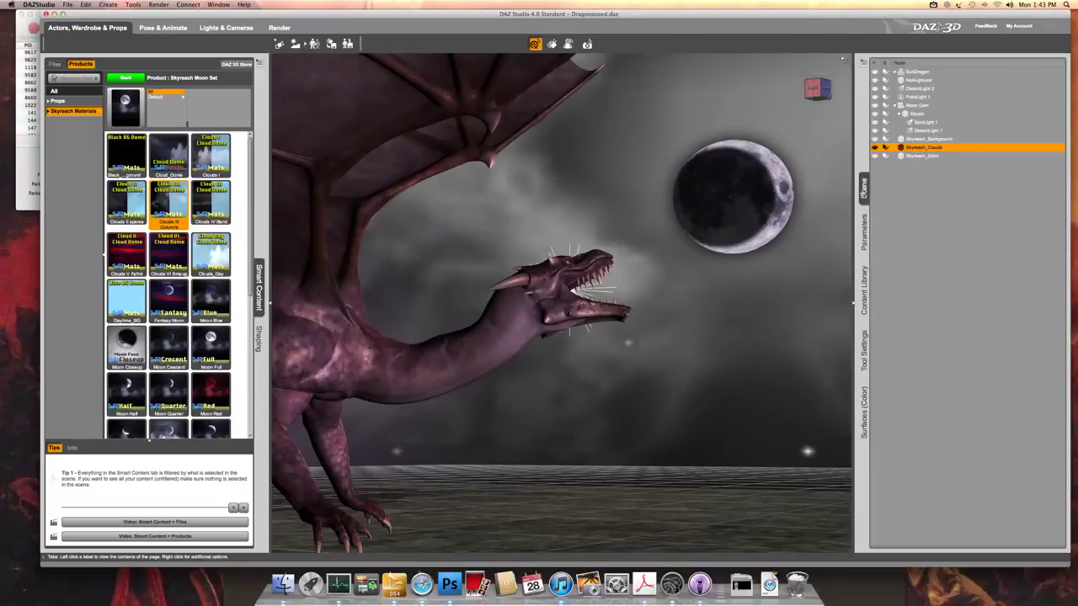
pyautogui.click(918, 114)
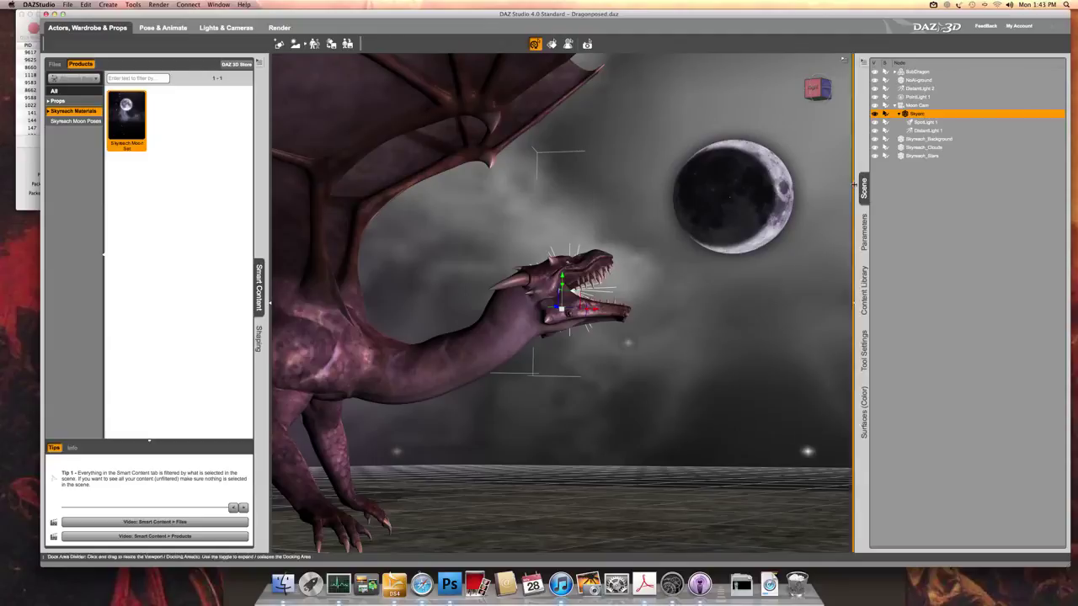
pyautogui.click(864, 223)
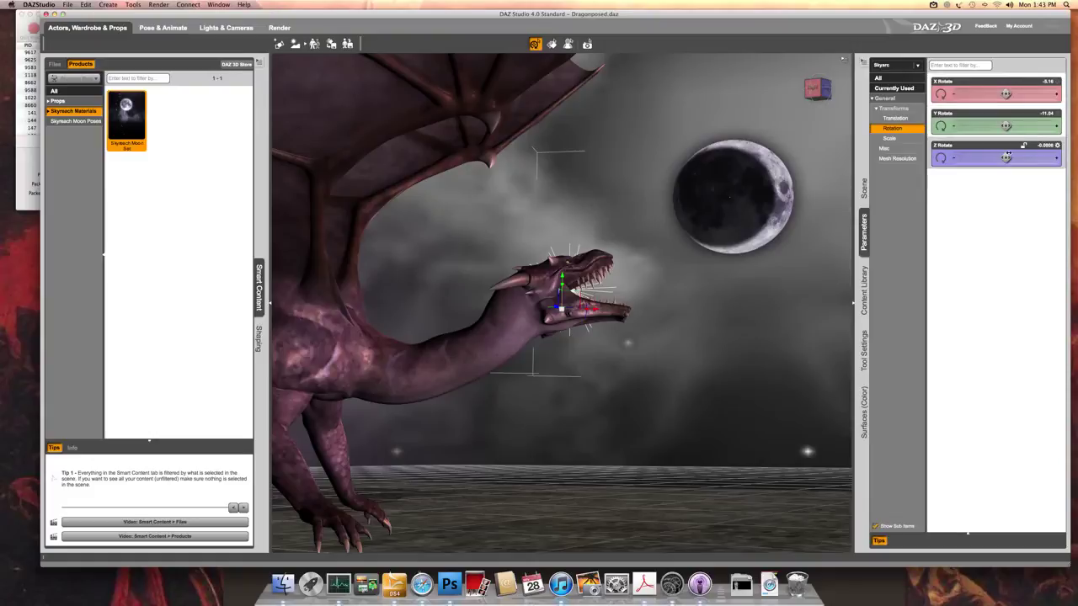
pyautogui.moveTo(1005, 94); pyautogui.dragTo(1010, 94)
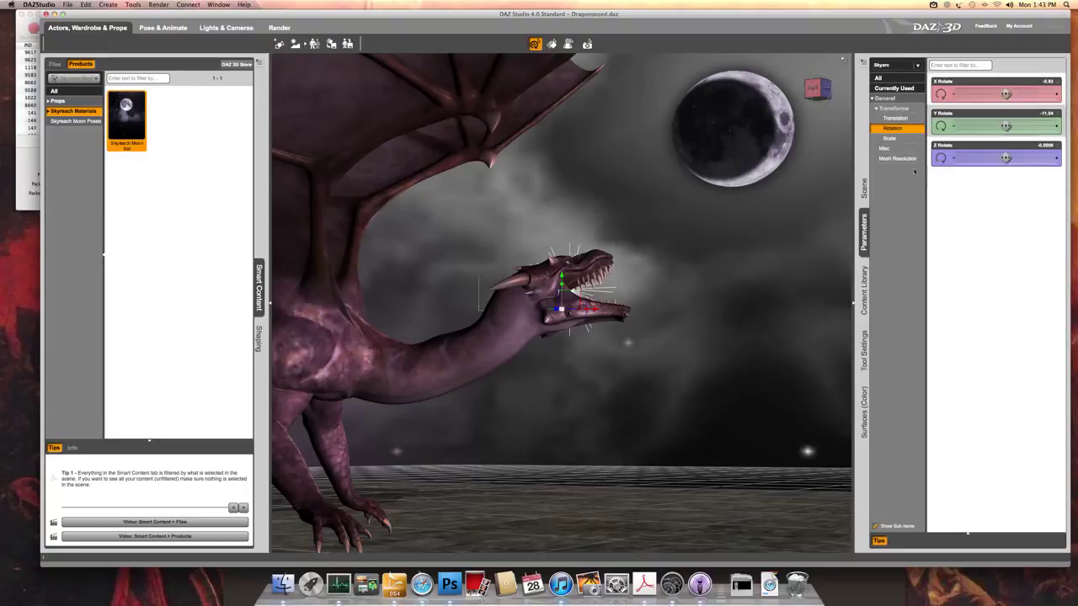
# Render the dragon scene again with the raised moon and inspect the full height of the image.
pyautogui.press('super+r')
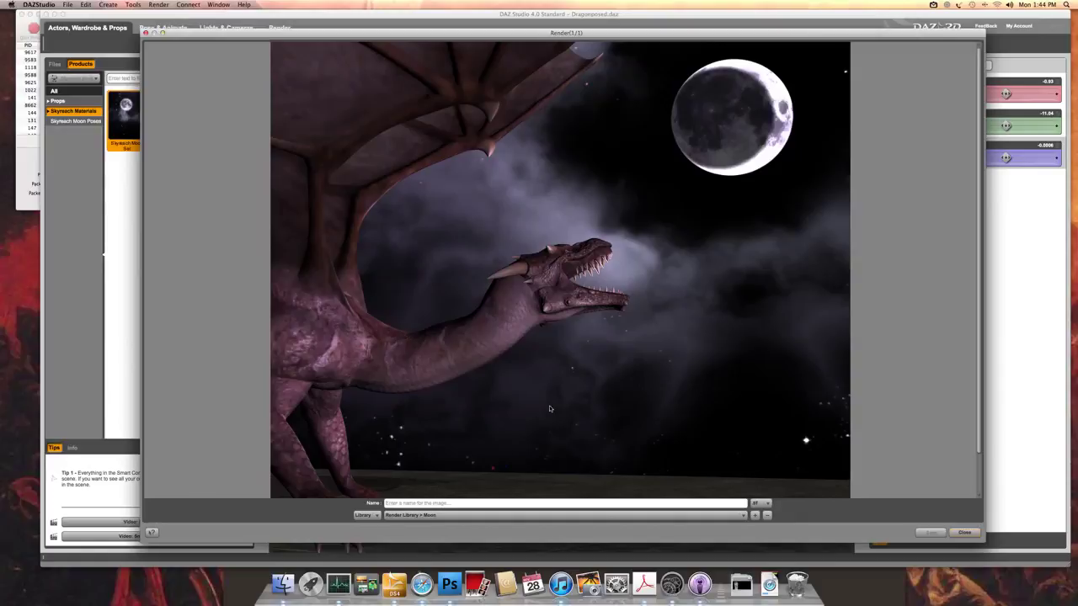
pyautogui.scroll(-3, 646, 416)
pyautogui.scroll(3, 646, 415)
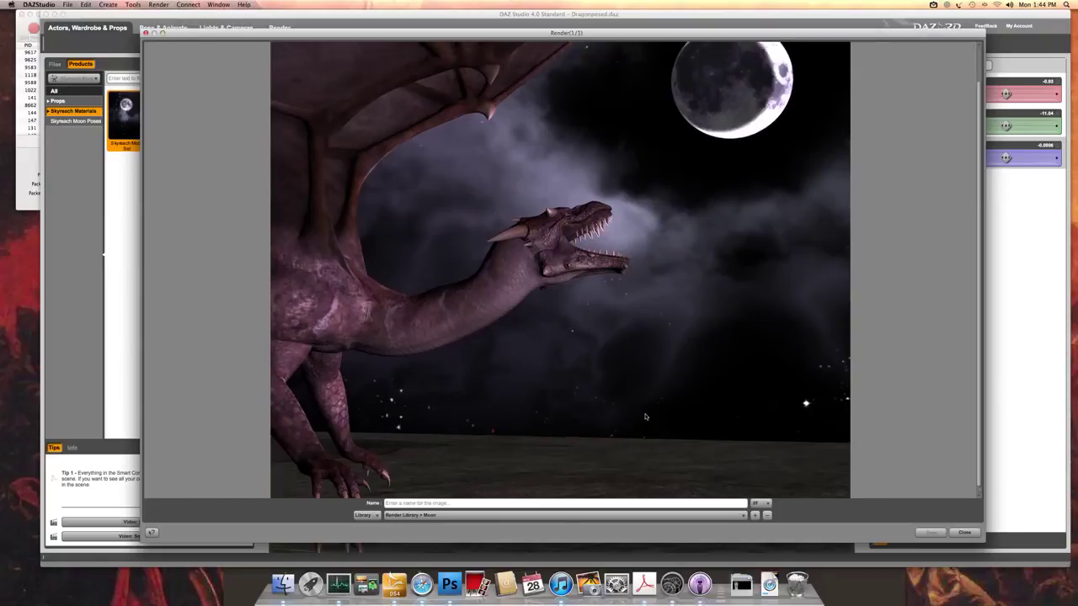